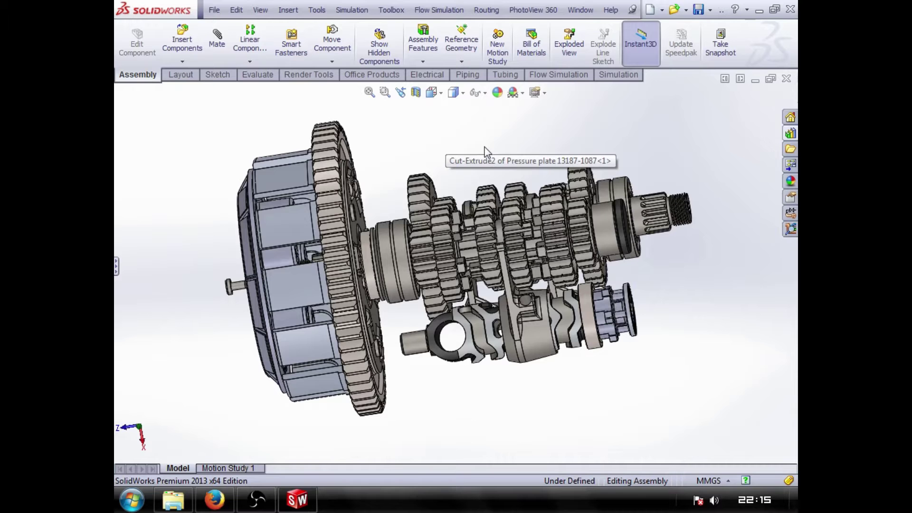
# Step: Examine the complete gearbox assembly around the clutch basket, gear shafts and shift drum from the side and the clutch face
pyautogui.moveTo(364, 197); pyautogui.dragTo(439, 221, button='middle')
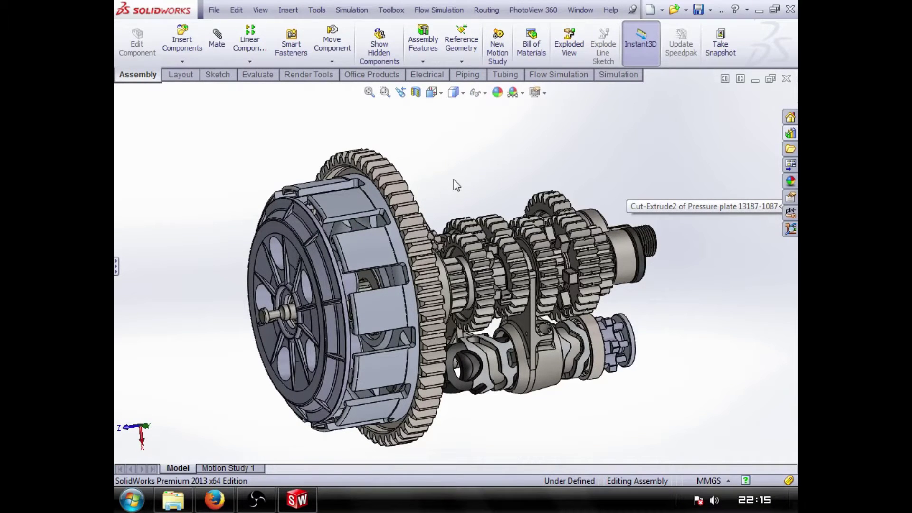
pyautogui.moveTo(454, 180); pyautogui.dragTo(447, 200, button='middle')
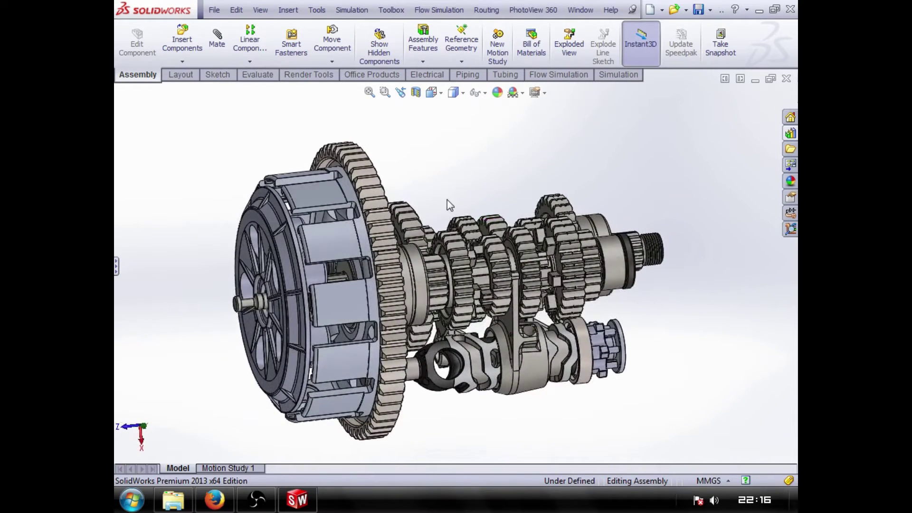
pyautogui.moveTo(444, 201); pyautogui.dragTo(464, 190, button='middle')
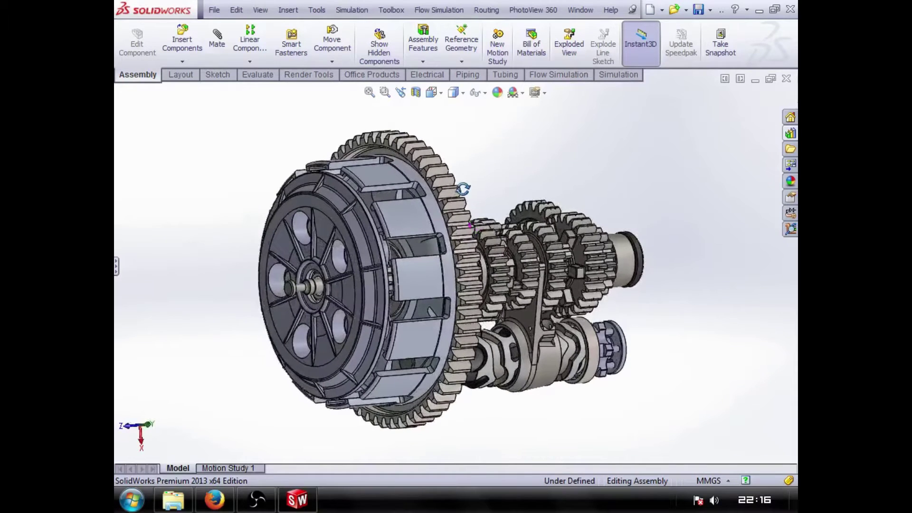
pyautogui.scroll(-1, 578, 215)
pyautogui.scroll(1, 433, 255)
pyautogui.moveTo(434, 259); pyautogui.dragTo(462, 267, button='middle')
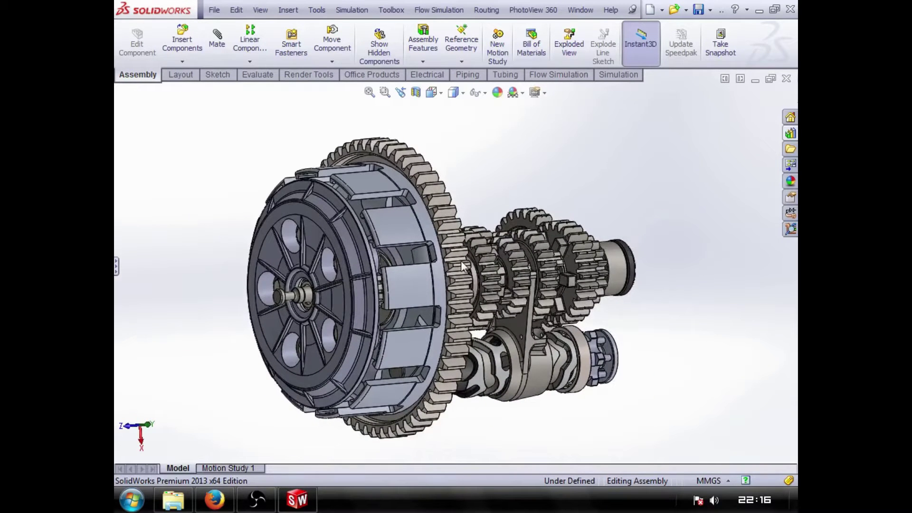
pyautogui.scroll(-2, 454, 271)
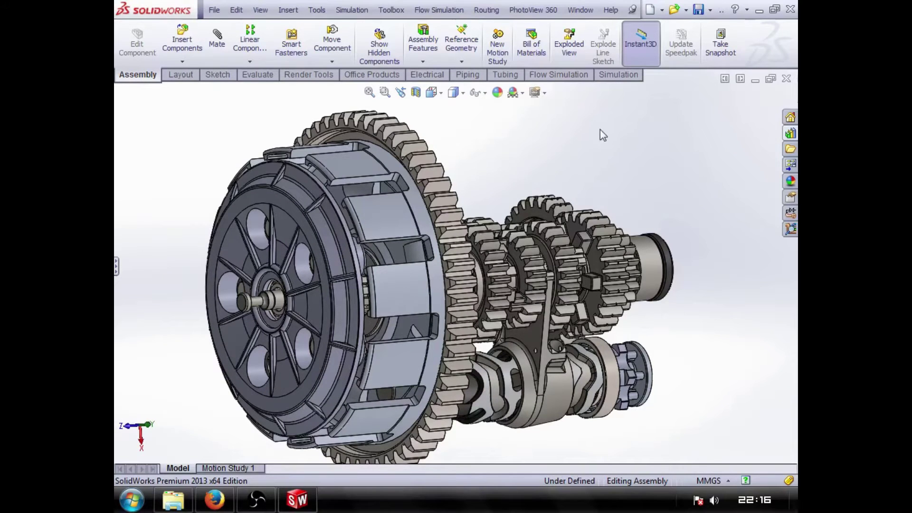
pyautogui.moveTo(500, 205); pyautogui.dragTo(512, 206, button='middle')
pyautogui.scroll(1, 510, 201)
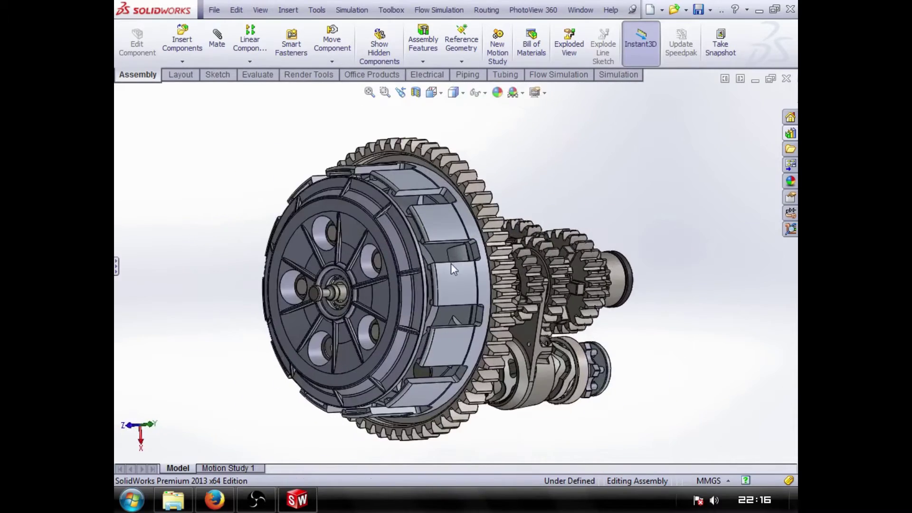
pyautogui.moveTo(452, 264); pyautogui.dragTo(503, 269, button='middle')
pyautogui.scroll(2, 502, 268)
pyautogui.scroll(-2, 446, 230)
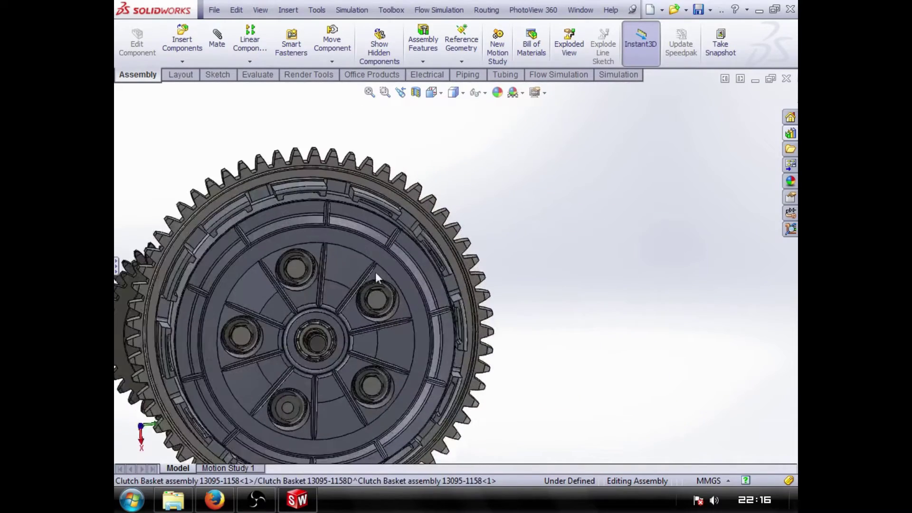
pyautogui.scroll(1, 380, 271)
pyautogui.moveTo(389, 268); pyautogui.dragTo(331, 284, button='middle')
pyautogui.scroll(-2, 487, 252)
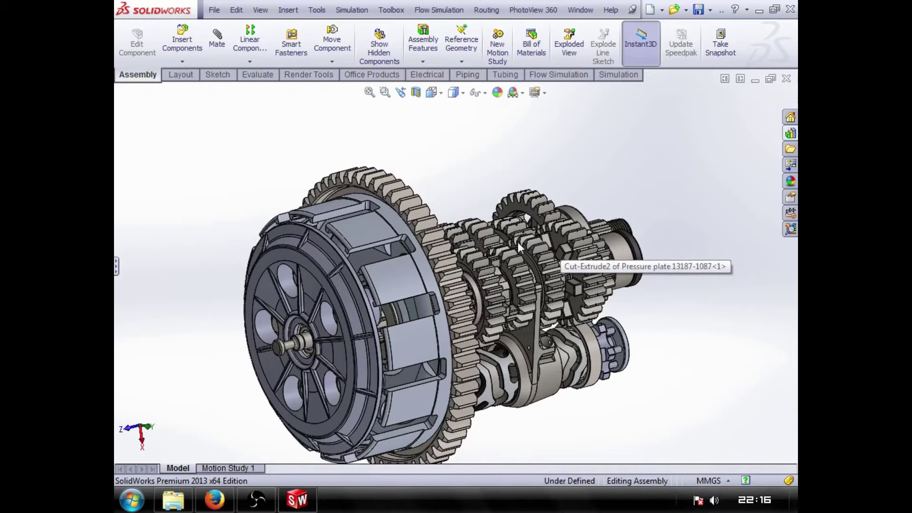
# Step: Examine the underside of the gear train, the clutch pressure plate face and the meshing input shaft gears
pyautogui.moveTo(518, 244)
pyautogui.mouseDown(button='middle')
pyautogui.moveTo(519, 223)
pyautogui.moveTo(487, 188)
pyautogui.moveTo(466, 190)
pyautogui.moveTo(541, 185)
pyautogui.mouseUp(button='middle')
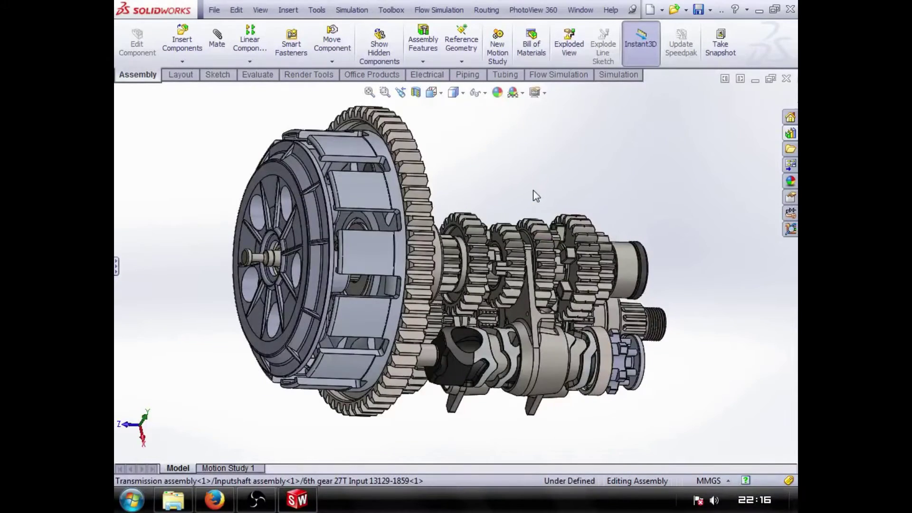
pyautogui.moveTo(410, 218); pyautogui.dragTo(477, 233, button='middle')
pyautogui.scroll(2, 363, 233)
pyautogui.scroll(-3, 318, 238)
pyautogui.scroll(2, 318, 237)
pyautogui.scroll(-2, 344, 240)
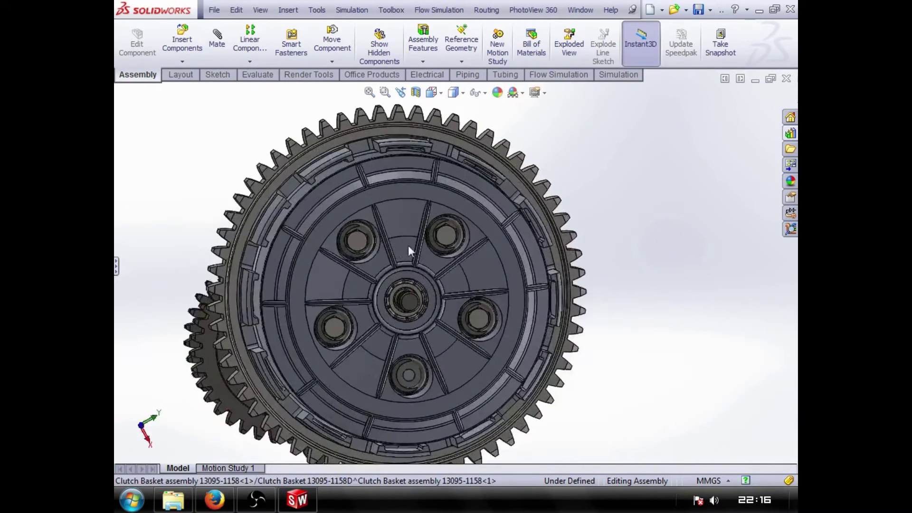
pyautogui.moveTo(409, 245); pyautogui.dragTo(340, 254, button='middle')
pyautogui.scroll(2, 618, 266)
pyautogui.scroll(-3, 652, 269)
pyautogui.scroll(1, 653, 268)
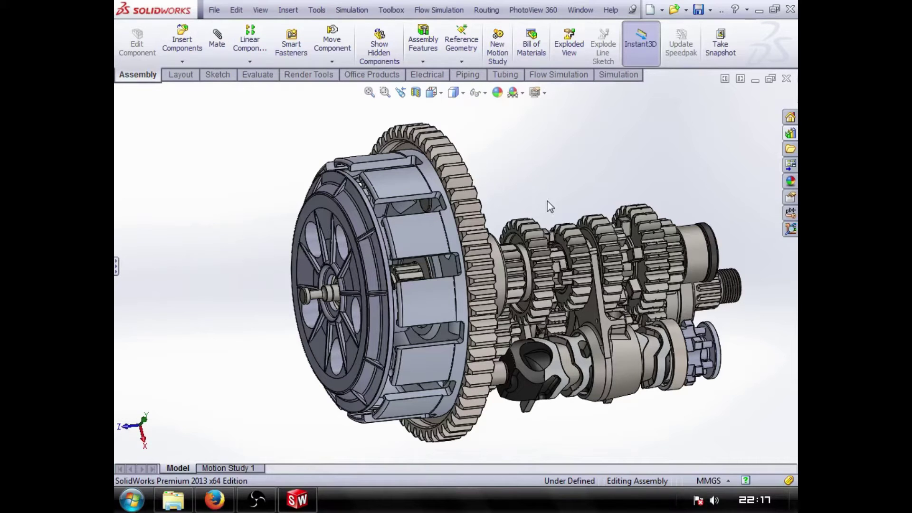
pyautogui.moveTo(390, 221); pyautogui.dragTo(480, 224, button='middle')
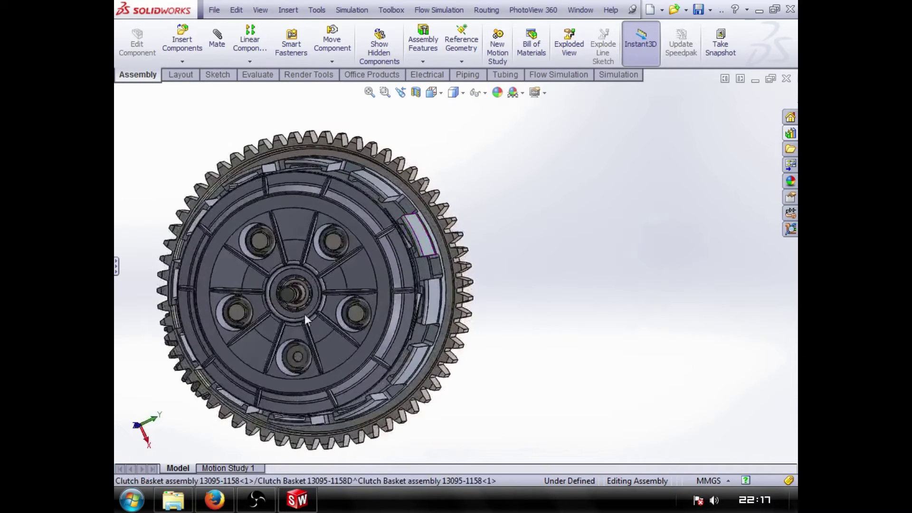
pyautogui.scroll(2, 268, 317)
pyautogui.moveTo(395, 267); pyautogui.dragTo(343, 270, button='middle')
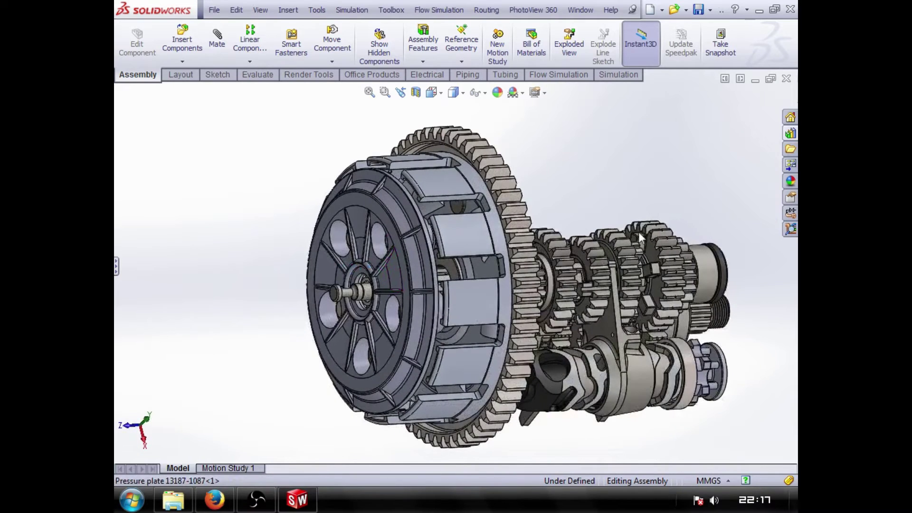
pyautogui.scroll(2, 641, 236)
pyautogui.scroll(-1, 619, 232)
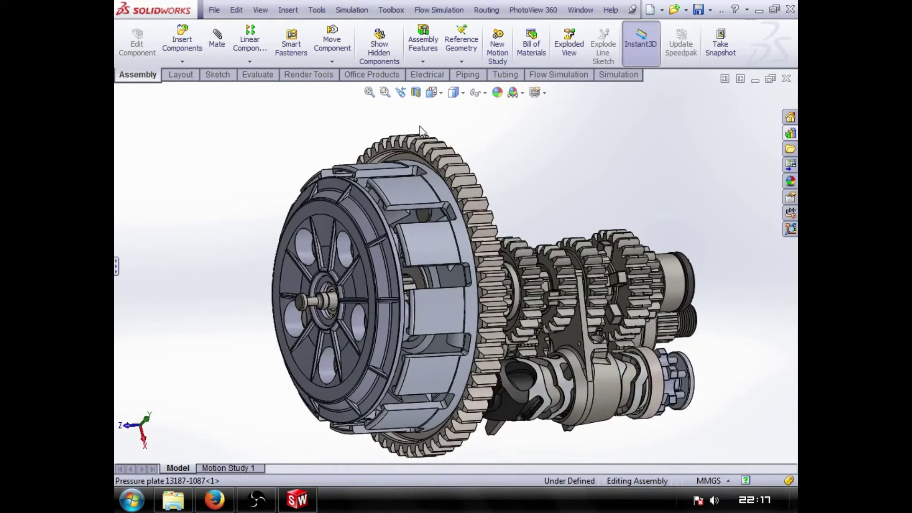
# Step: Cut the gearbox assembly open with a section view through the clutch and both gear shafts
pyautogui.click(416, 92)
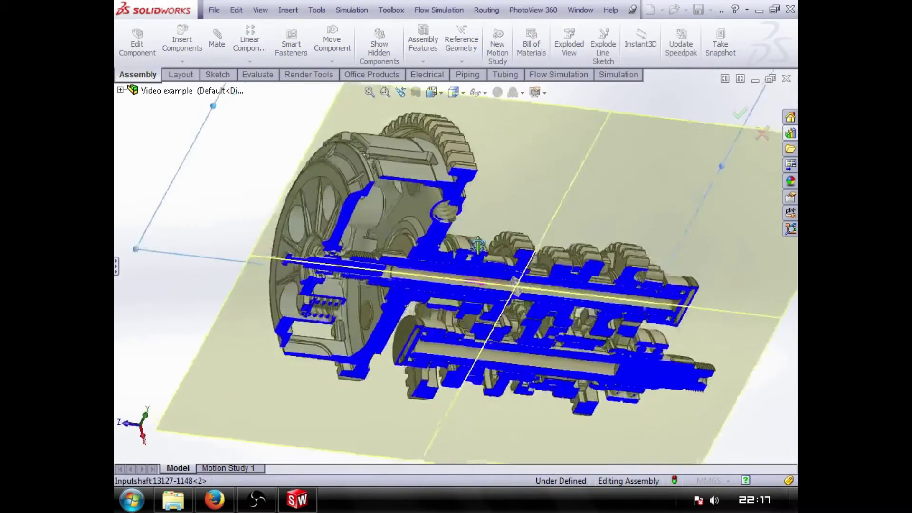
pyautogui.moveTo(478, 244); pyautogui.dragTo(497, 223, button='middle')
pyautogui.click(740, 112)
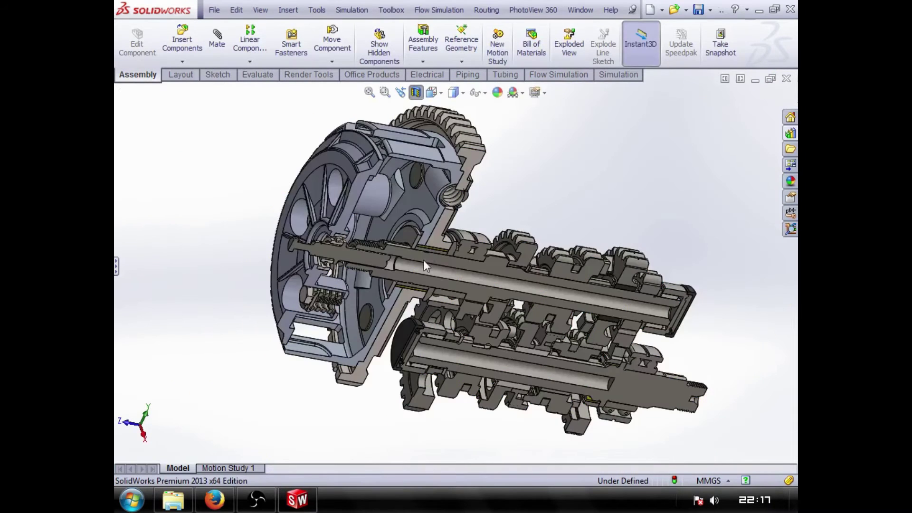
# Step: Rotate the clutch and input shaft by hand in the sectioned assembly to turn the meshing gears
pyautogui.moveTo(423, 260); pyautogui.dragTo(334, 194, button='middle')
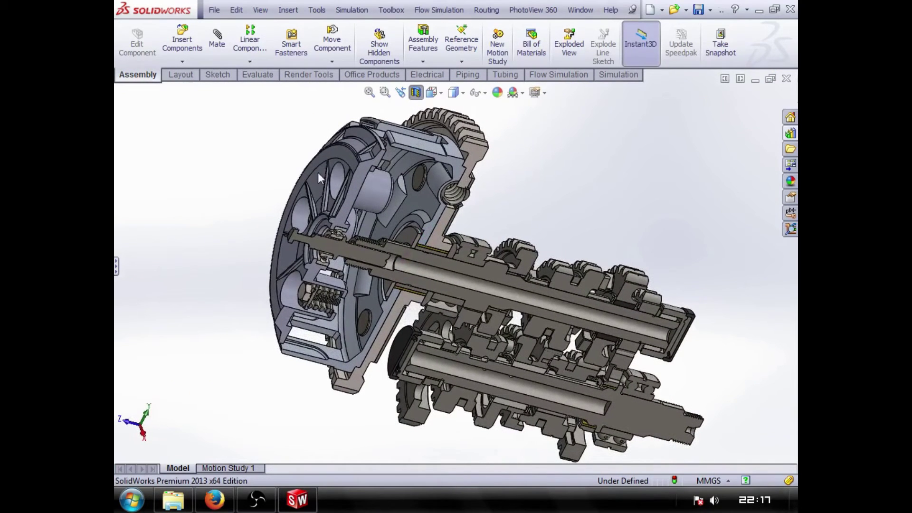
pyautogui.moveTo(338, 151); pyautogui.dragTo(266, 155)
pyautogui.moveTo(356, 184); pyautogui.dragTo(401, 148, button='middle')
pyautogui.click(432, 190)
pyautogui.moveTo(431, 189); pyautogui.dragTo(386, 286)
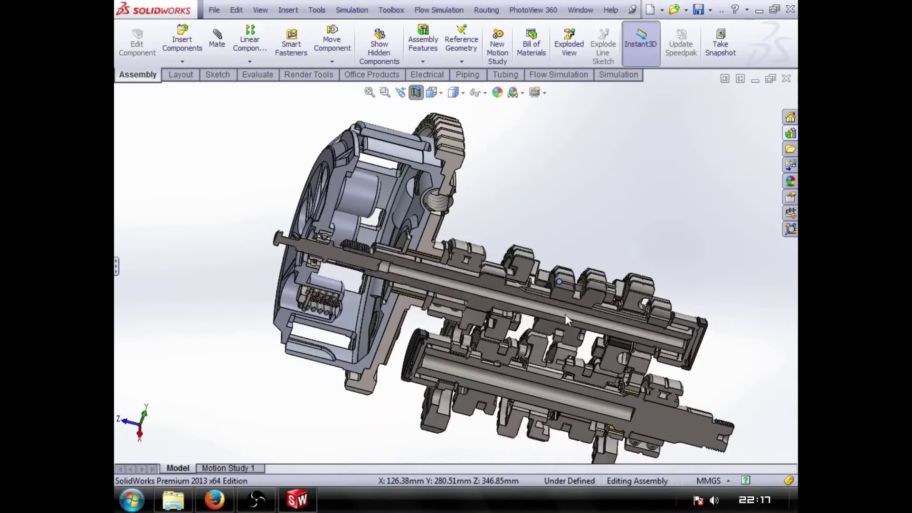
pyautogui.moveTo(565, 314); pyautogui.dragTo(554, 226)
pyautogui.press('Escape')
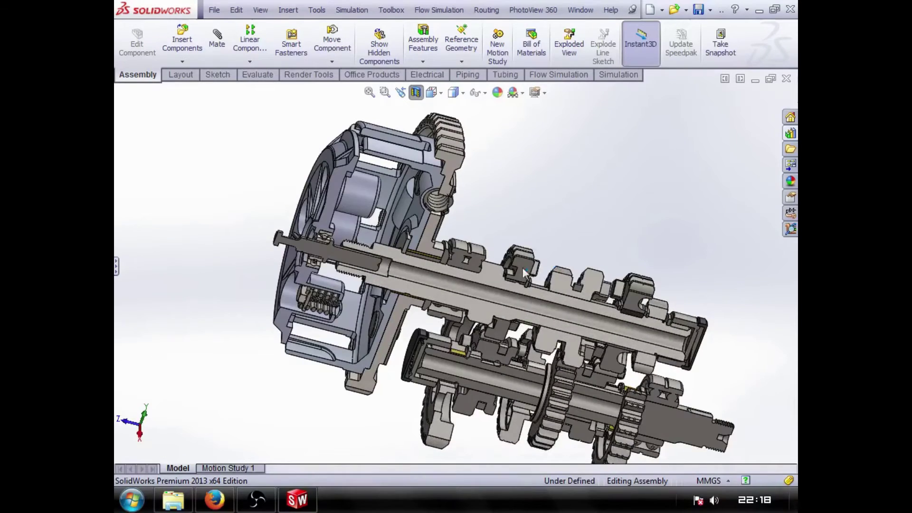
# Step: Examine the sectioned clutch, hollow input shaft and output shaft gears from the clutch side
pyautogui.moveTo(523, 267); pyautogui.dragTo(577, 257, button='middle')
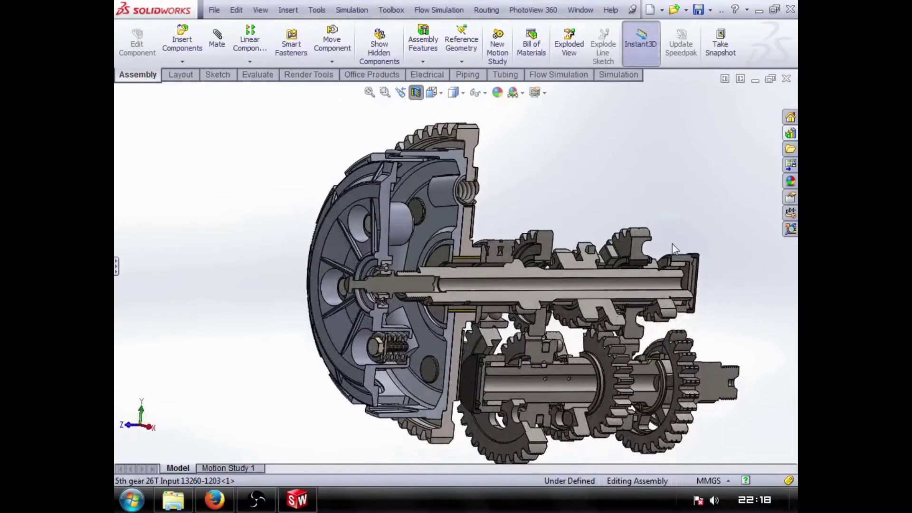
pyautogui.scroll(-2, 619, 190)
pyautogui.scroll(3, 542, 221)
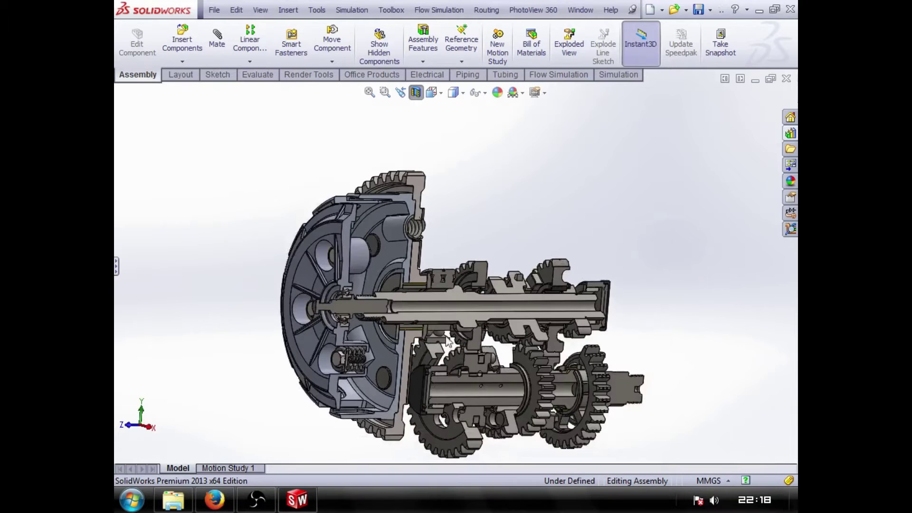
pyautogui.scroll(-1, 431, 366)
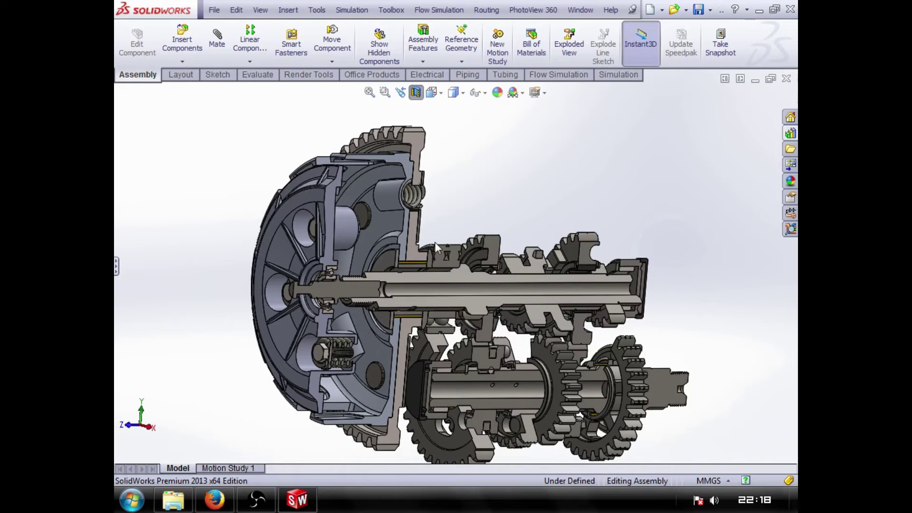
pyautogui.moveTo(500, 214); pyautogui.dragTo(468, 222, button='middle')
pyautogui.scroll(-2, 617, 242)
pyautogui.scroll(4, 608, 240)
pyautogui.moveTo(519, 290); pyautogui.dragTo(452, 280, button='middle')
pyautogui.scroll(-3, 451, 280)
pyautogui.scroll(-1, 450, 275)
pyautogui.moveTo(426, 233); pyautogui.dragTo(556, 261, button='middle')
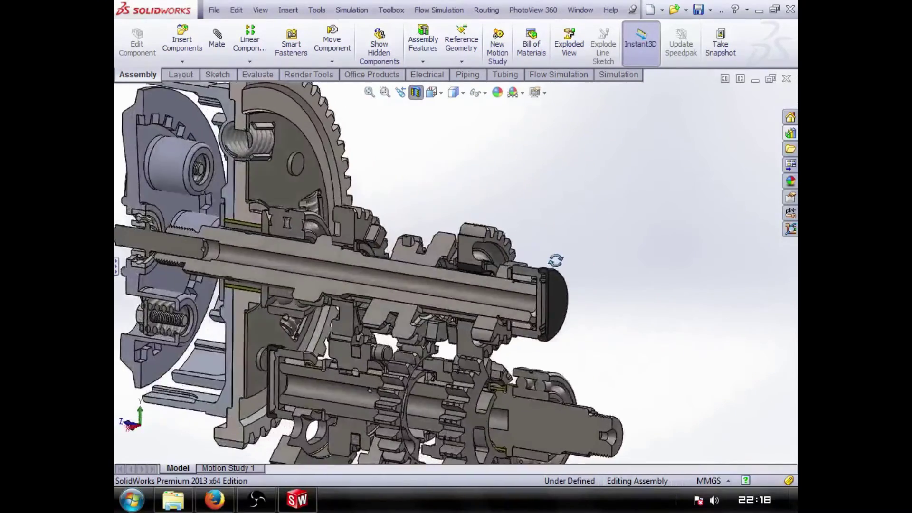
# Step: Examine the cut bearings, clutch springs and gear engagement along both sectioned shafts from either end
pyautogui.scroll(5, 434, 253)
pyautogui.scroll(-6, 380, 261)
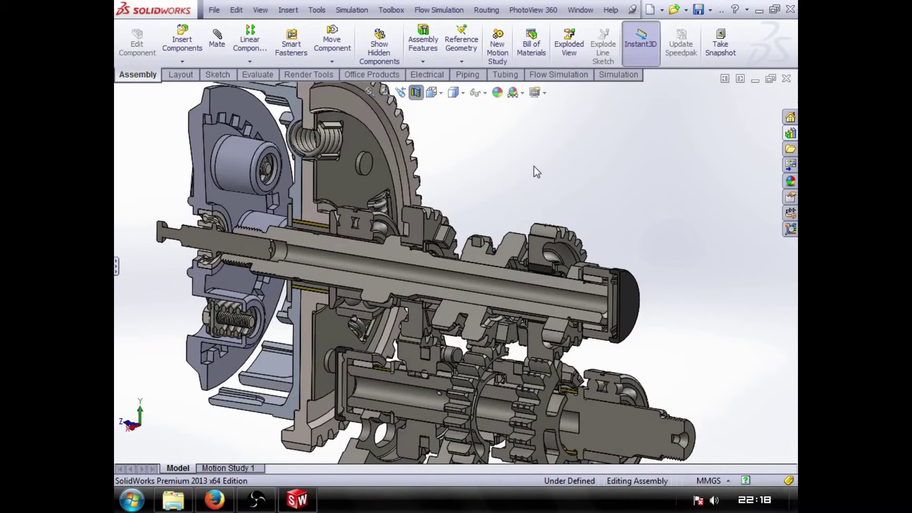
pyautogui.scroll(4, 430, 184)
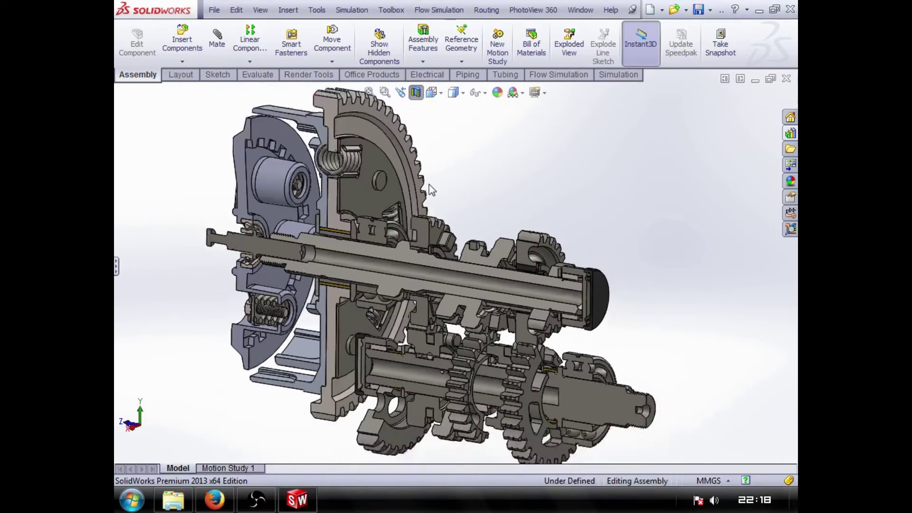
pyautogui.scroll(-4, 442, 247)
pyautogui.scroll(1, 453, 270)
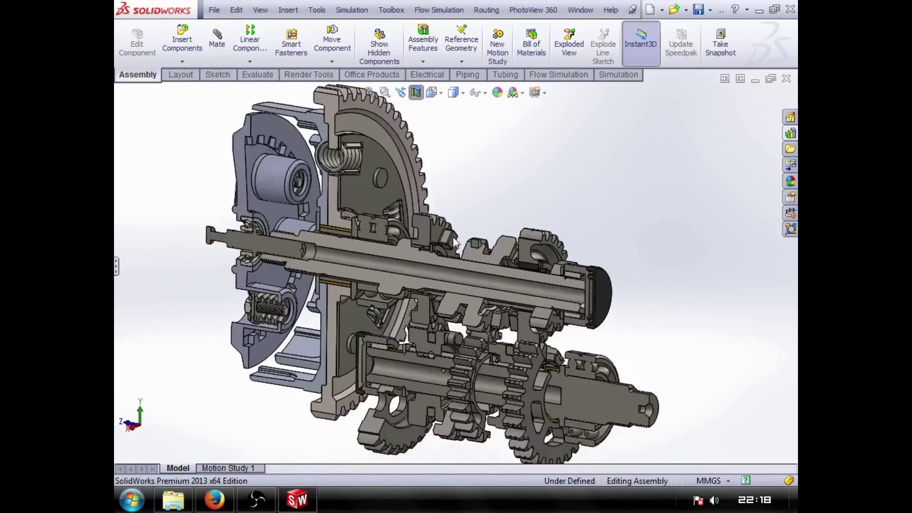
pyautogui.moveTo(452, 270); pyautogui.dragTo(525, 236, button='middle')
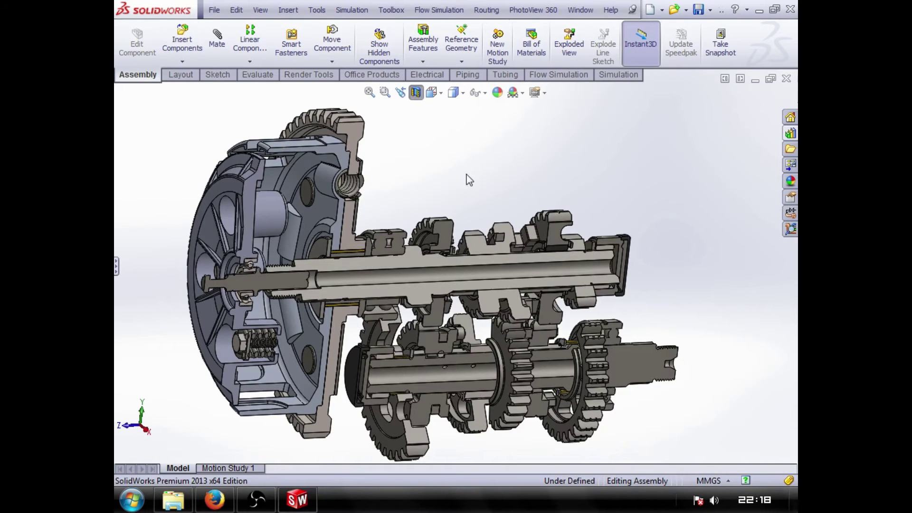
pyautogui.moveTo(466, 179); pyautogui.dragTo(468, 185, button='middle')
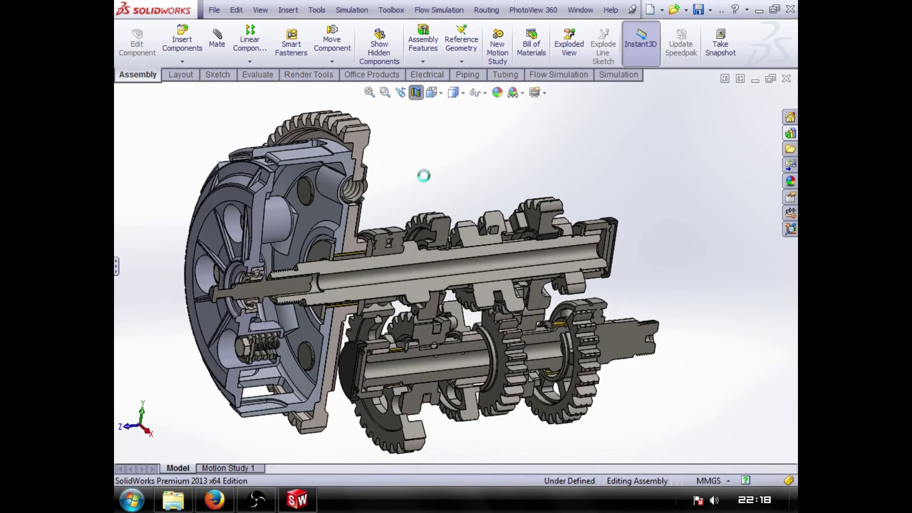
pyautogui.scroll(2, 379, 225)
pyautogui.scroll(-2, 378, 225)
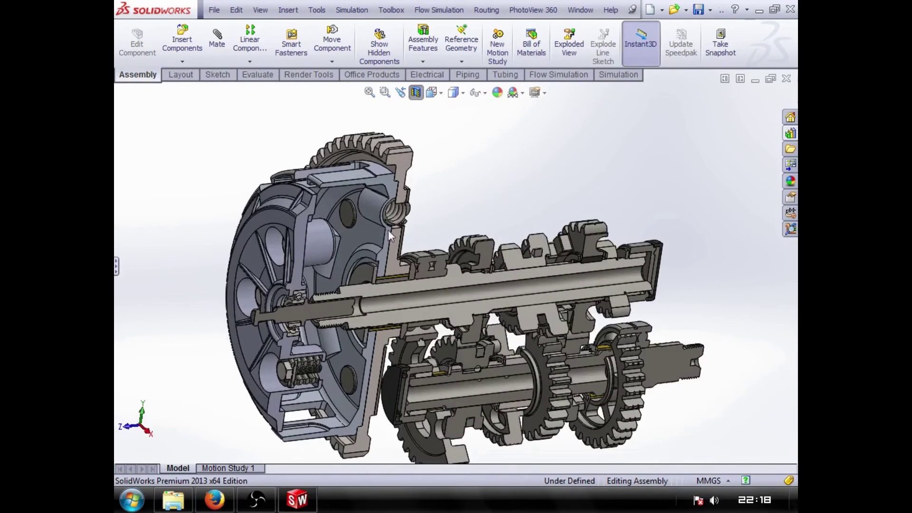
pyautogui.moveTo(449, 216)
pyautogui.mouseDown(button='middle')
pyautogui.moveTo(456, 167)
pyautogui.moveTo(462, 214)
pyautogui.mouseUp(button='middle')
pyautogui.scroll(-1, 535, 323)
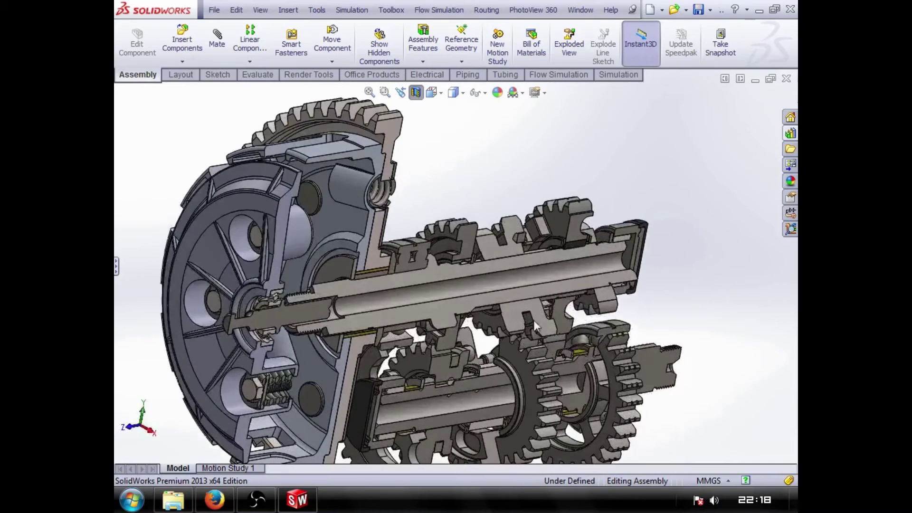
# Step: Turn the output shaft gears and the input shaft by hand in the sectioned gear train
pyautogui.moveTo(532, 346); pyautogui.dragTo(460, 434)
pyautogui.scroll(2, 460, 322)
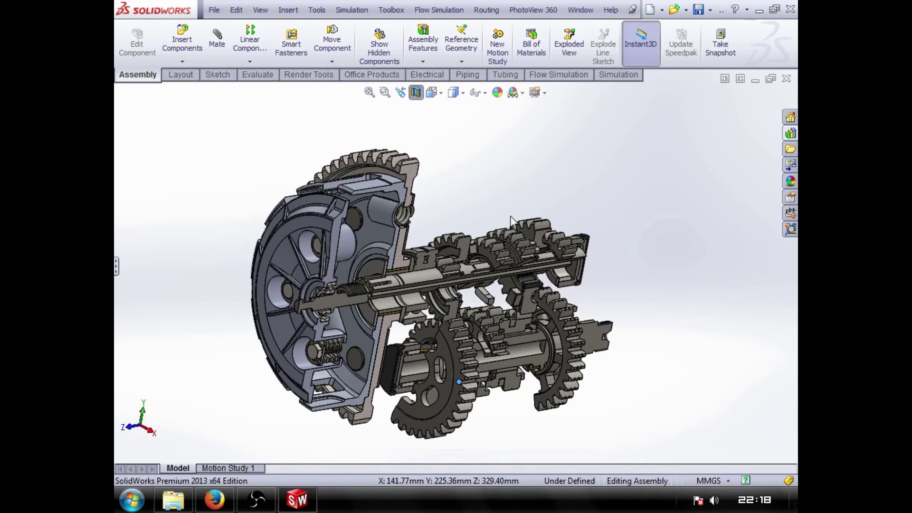
pyautogui.scroll(-4, 456, 276)
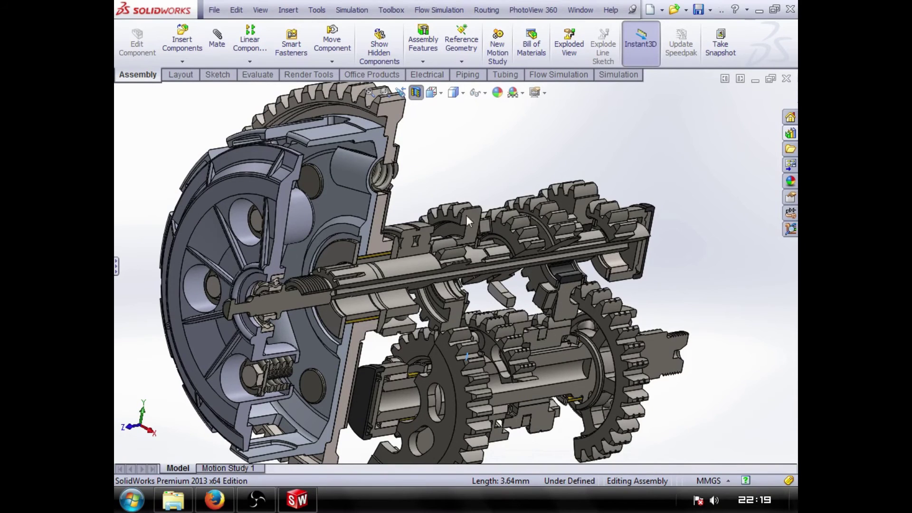
pyautogui.scroll(3, 464, 298)
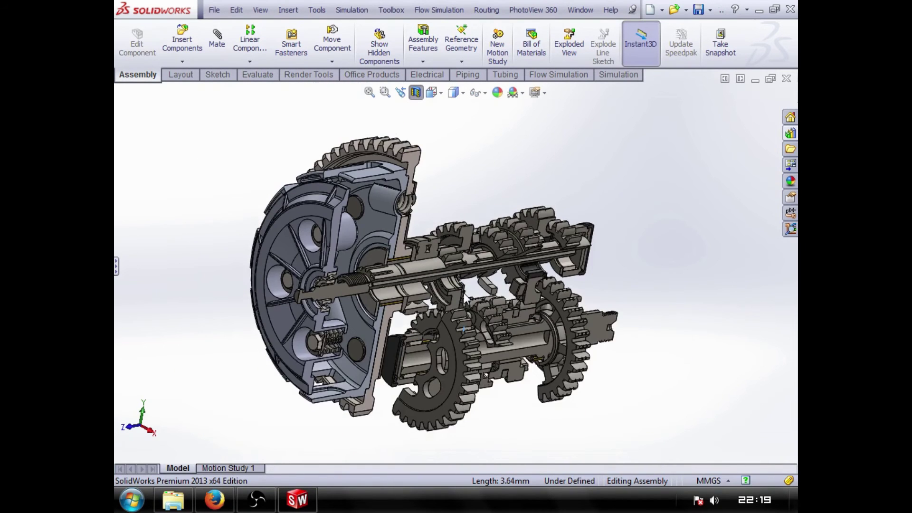
pyautogui.moveTo(403, 261); pyautogui.dragTo(444, 268)
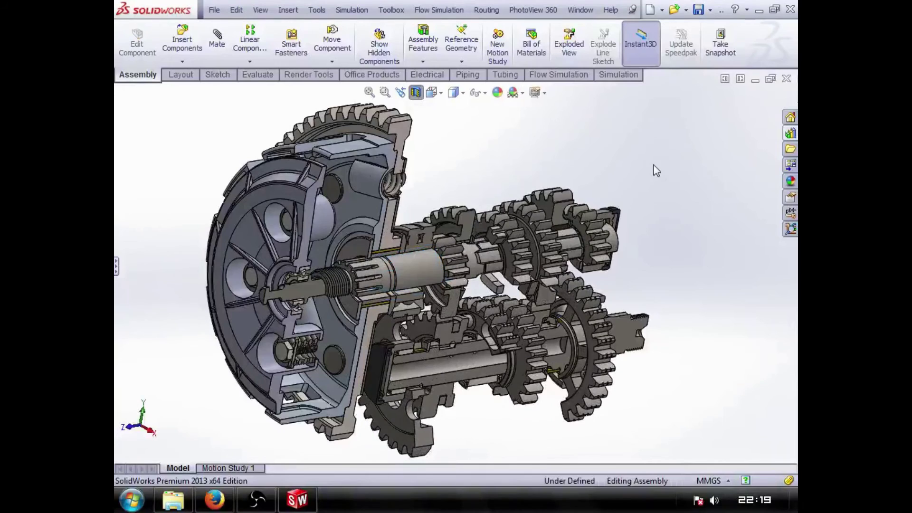
# Step: Turn off the section view to show the whole gearbox assembly again
pyautogui.click(416, 93)
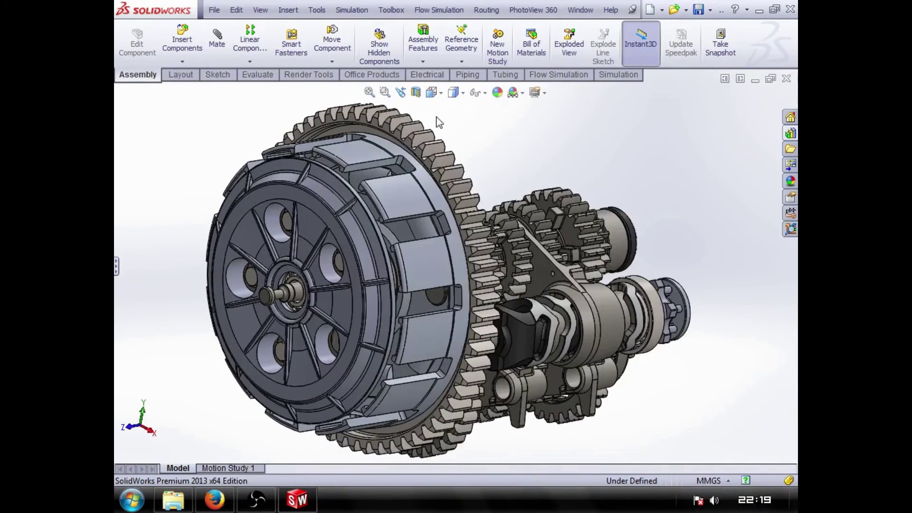
pyautogui.moveTo(480, 185)
pyautogui.mouseDown(button='middle')
pyautogui.moveTo(404, 185)
pyautogui.moveTo(483, 184)
pyautogui.mouseUp(button='middle')
pyautogui.scroll(1, 483, 183)
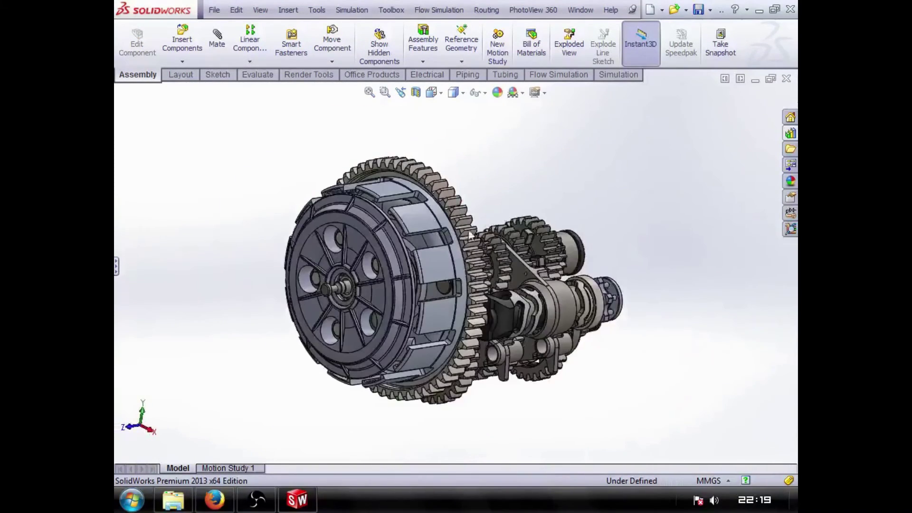
pyautogui.scroll(-1, 483, 183)
pyautogui.scroll(2, 475, 292)
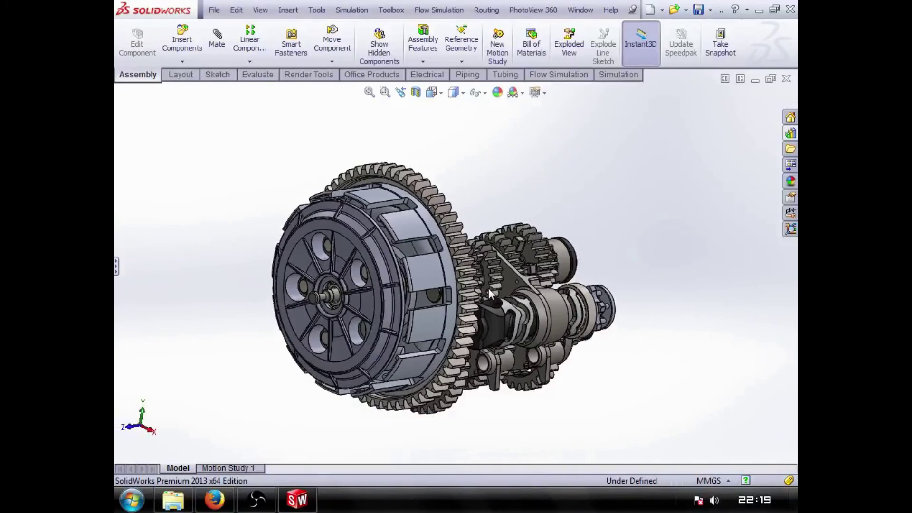
pyautogui.scroll(-1, 428, 281)
# Step: Examine the complete gear train from the splined output shaft end and the rear of the clutch basket
pyautogui.moveTo(451, 281); pyautogui.dragTo(522, 278, button='middle')
pyautogui.scroll(2, 521, 277)
pyautogui.moveTo(306, 283); pyautogui.dragTo(350, 272, button='middle')
pyautogui.scroll(3, 333, 283)
pyautogui.scroll(-5, 318, 288)
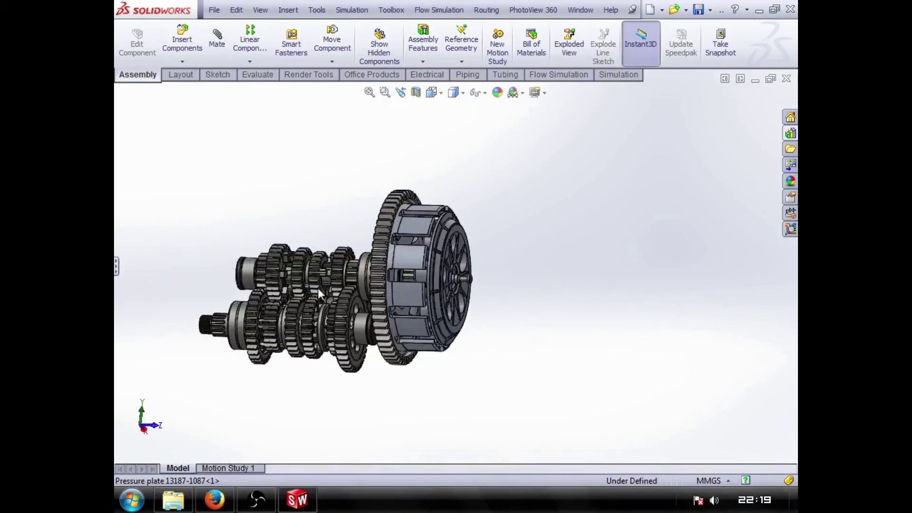
pyautogui.scroll(-3, 303, 281)
pyautogui.moveTo(303, 281); pyautogui.dragTo(514, 272, button='middle')
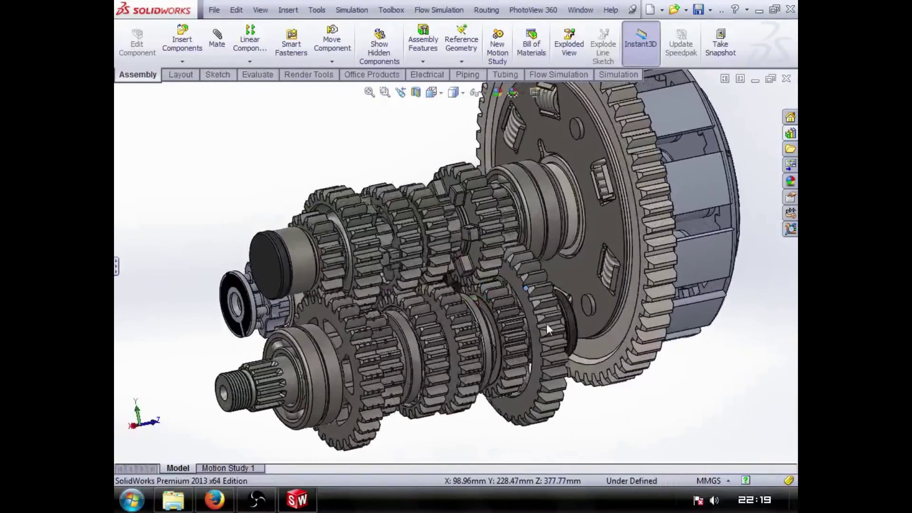